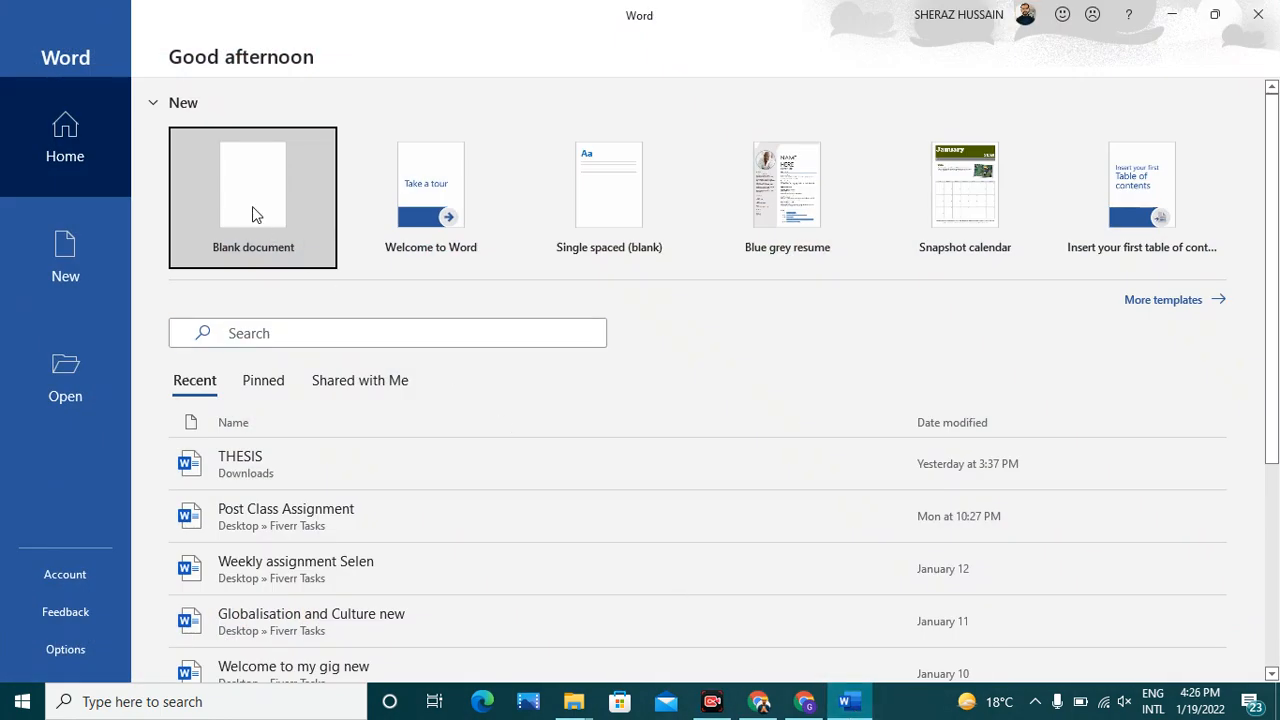
Create a blank document and enter the title "Agriculture" on the first line in the Heading 1 style.
{"action": "left_click", "coordinate": [253, 208]}
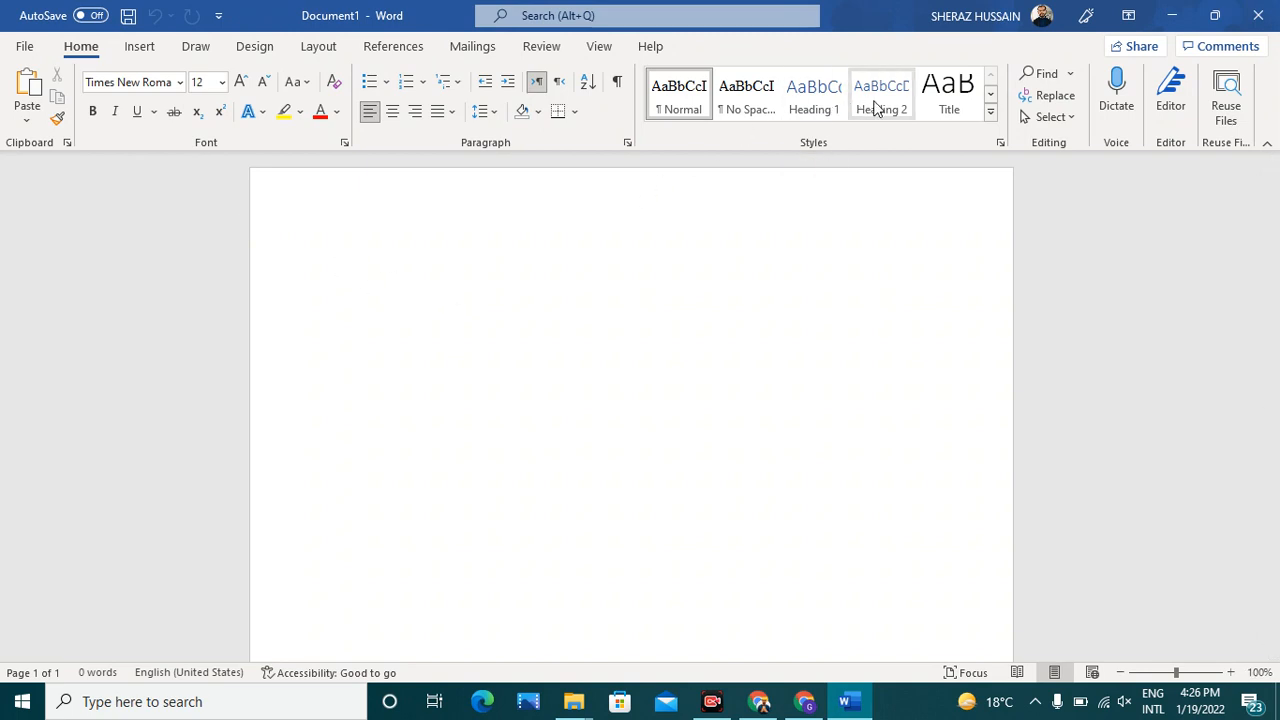
{"action": "left_click", "coordinate": [815, 108]}
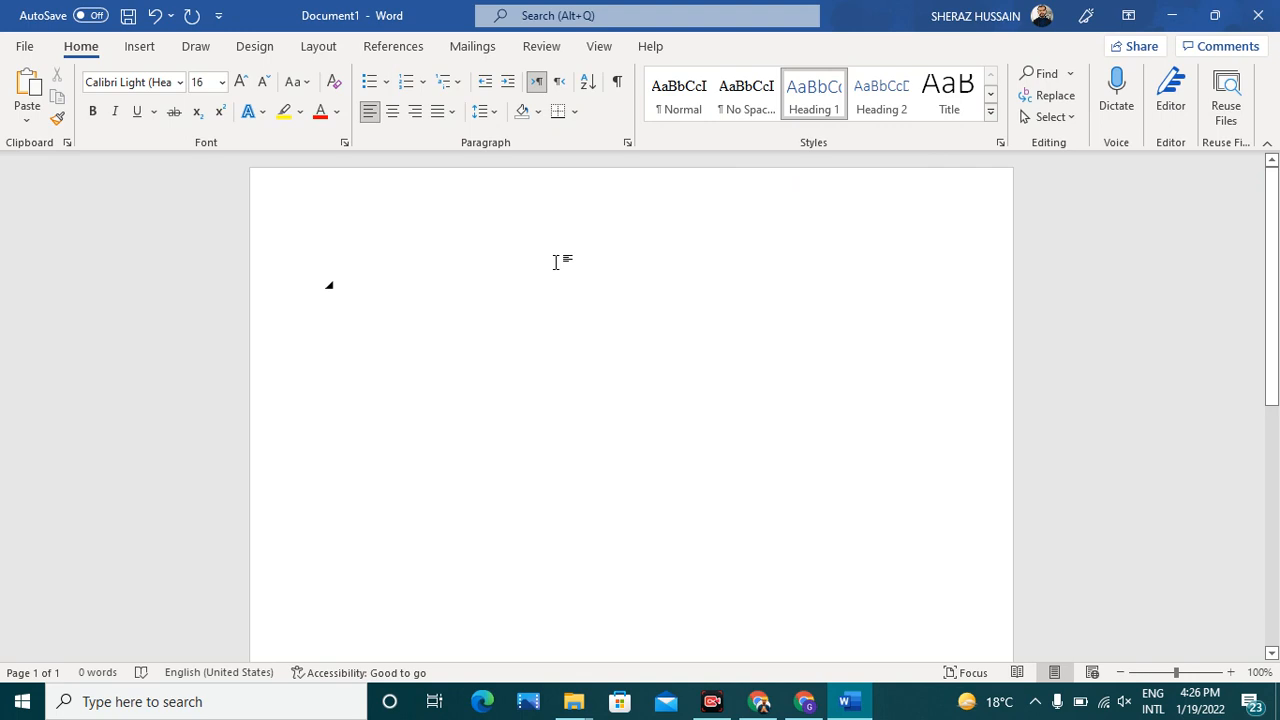
{"action": "type", "text": "Agr"}
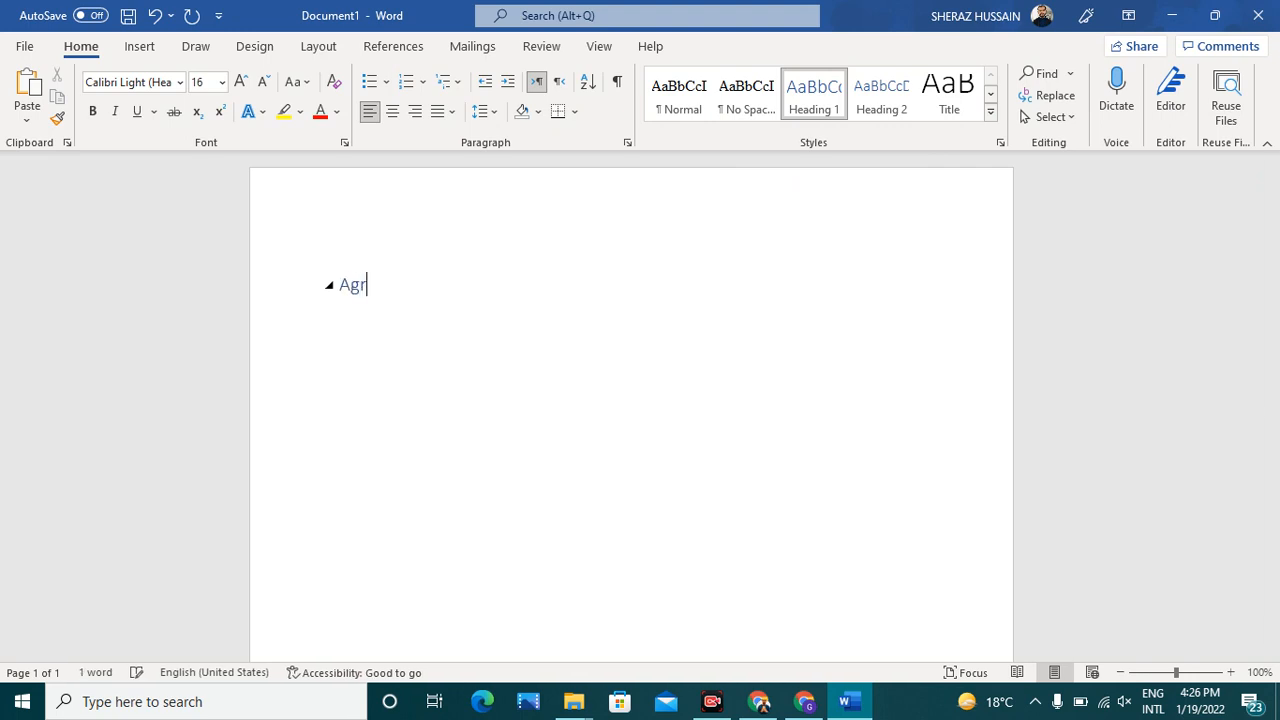
{"action": "type", "text": "iculture"}
{"action": "key", "text": "Return"}
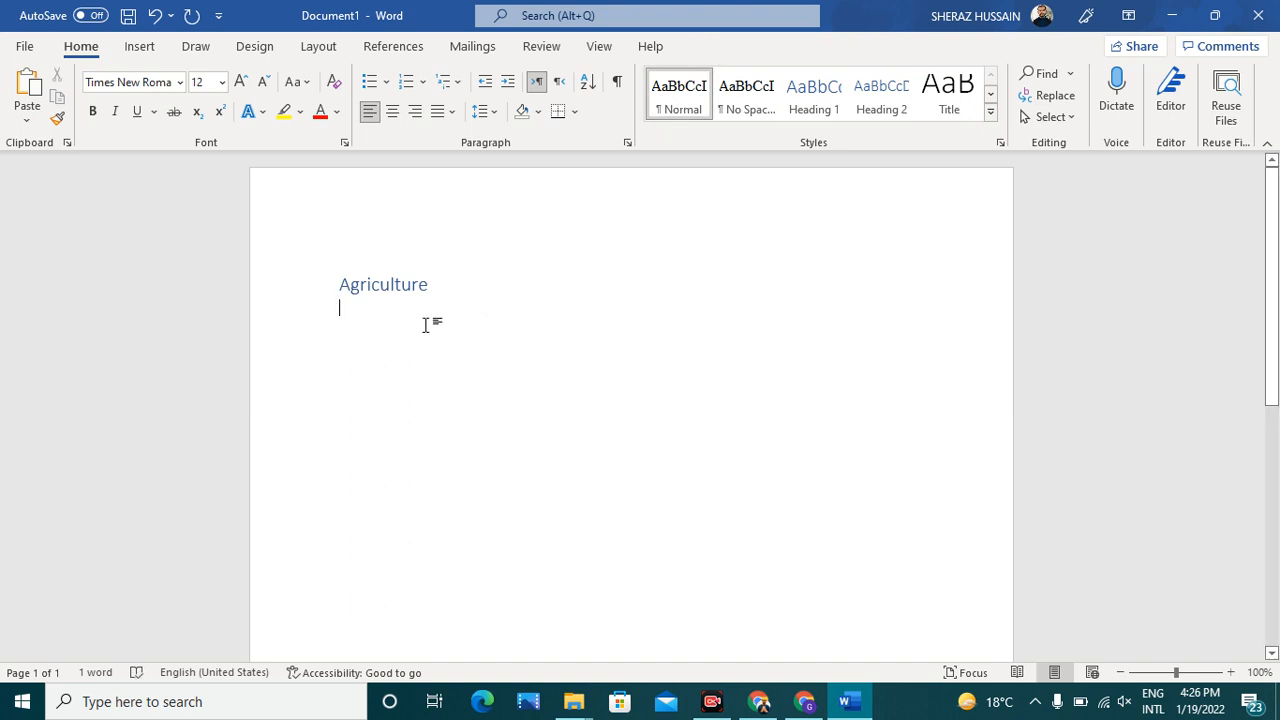
Add the body sentence "Agriculture is important for economy" under the Agriculture heading and start a new line.
{"action": "type", "text": "Agricu"}
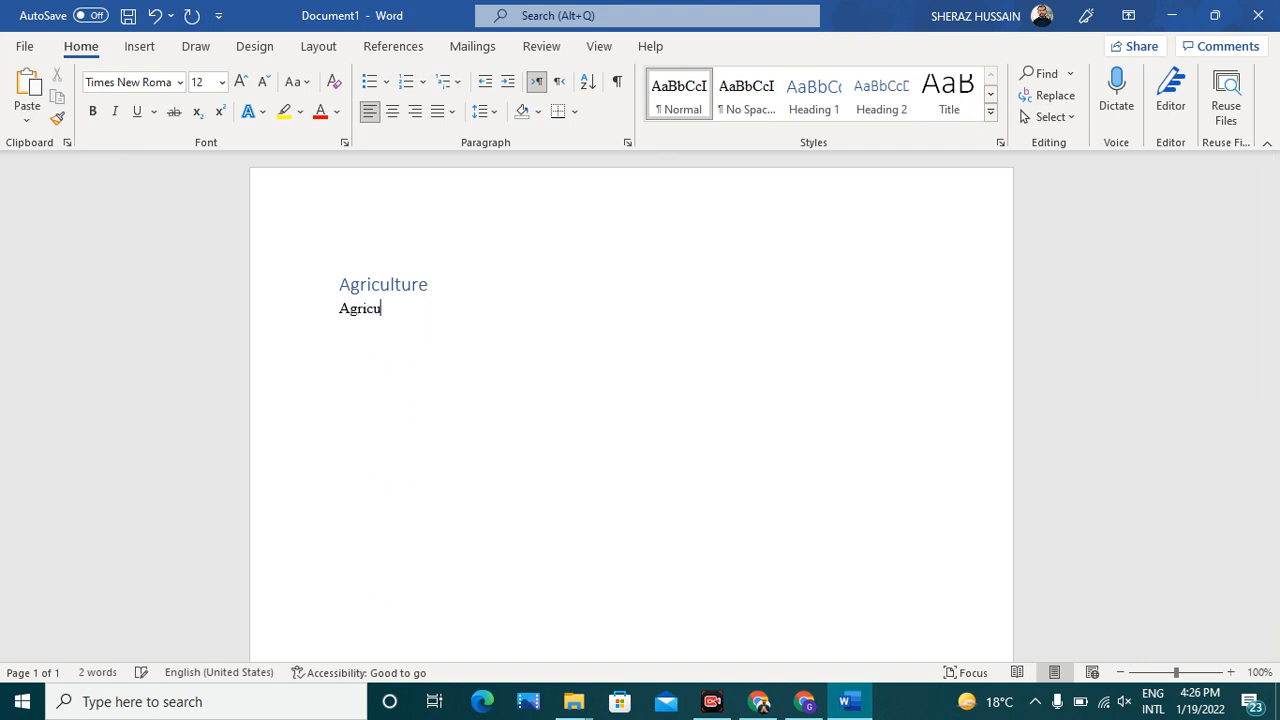
{"action": "type", "text": "lture is important for economy"}
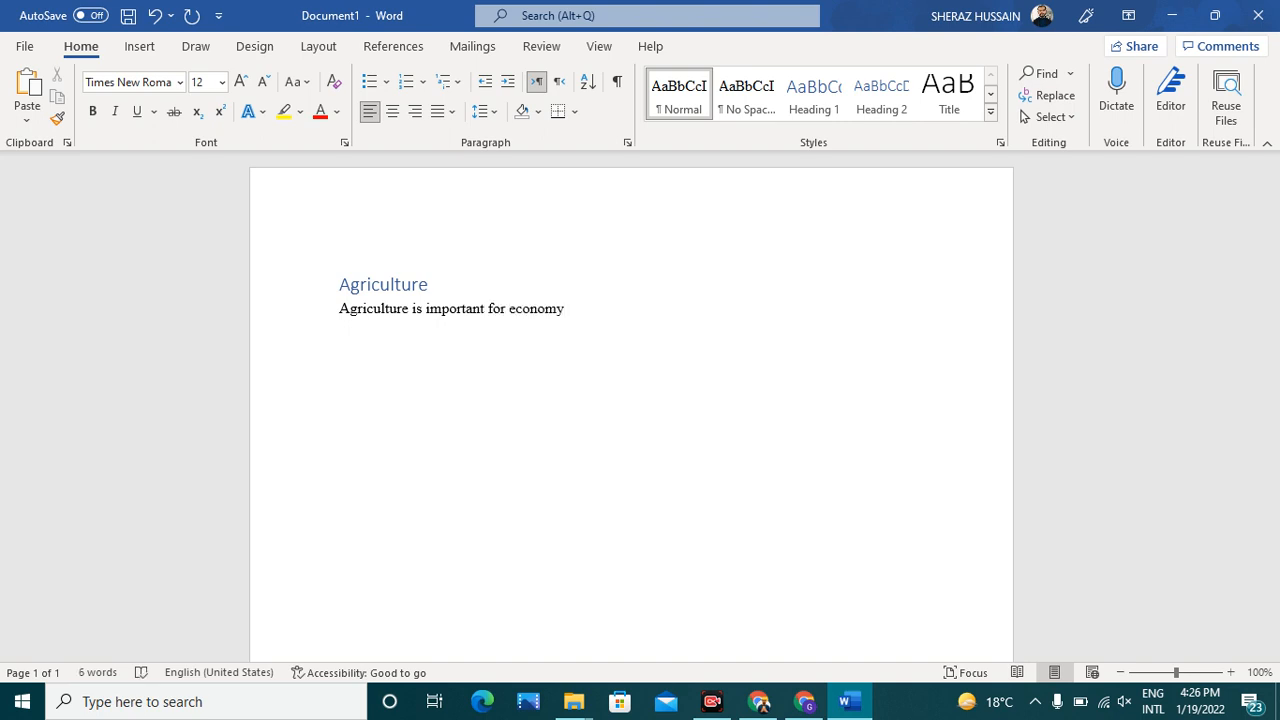
{"action": "key", "text": "Return"}
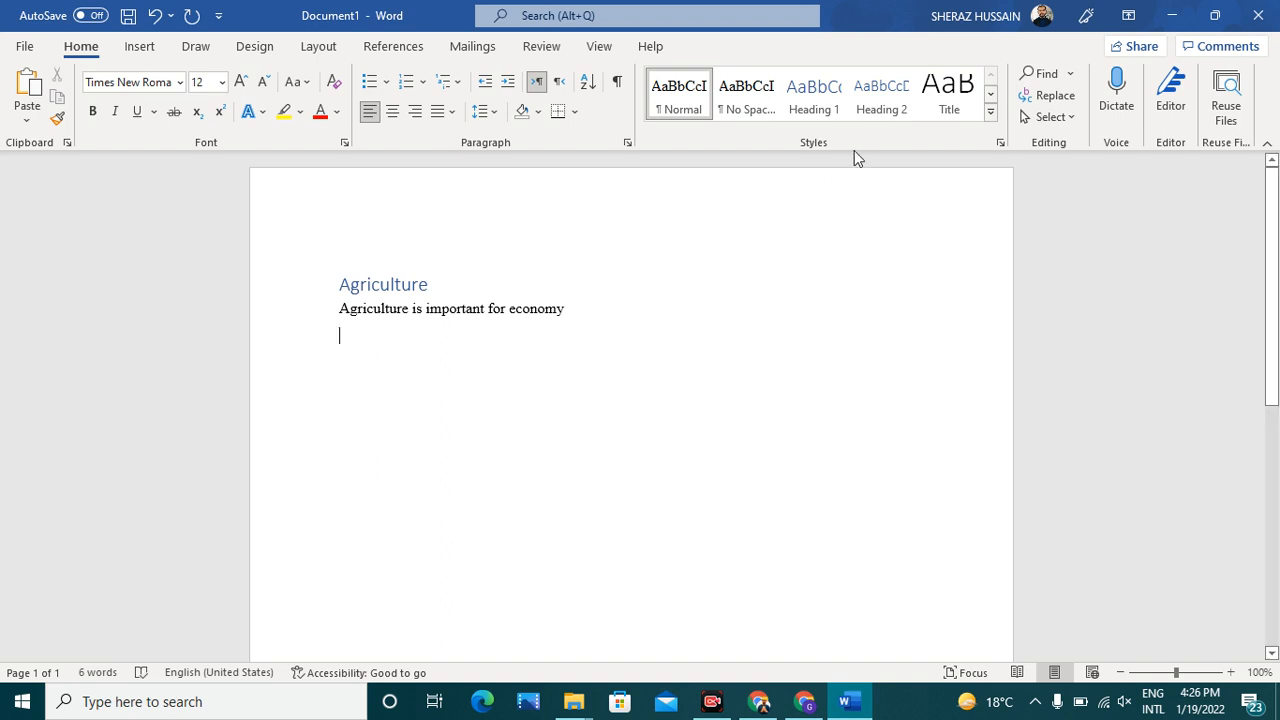
Add the subheading "Types of Agriculture" in the Heading 2 style below the body sentence.
{"action": "left_click", "coordinate": [876, 94]}
{"action": "type", "text": "Typesof"}
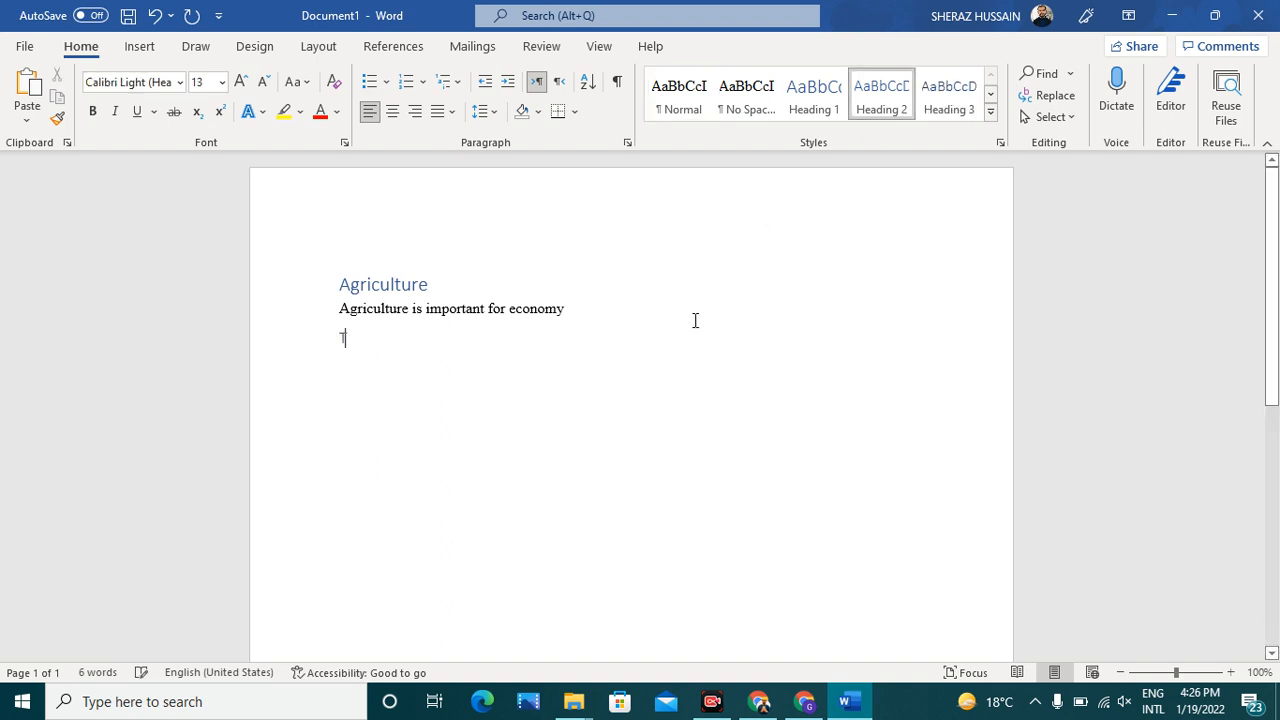
{"action": "key", "text": "BackSpace"}
{"action": "key", "text": "BackSpace"}
{"action": "type", "text": "of "}
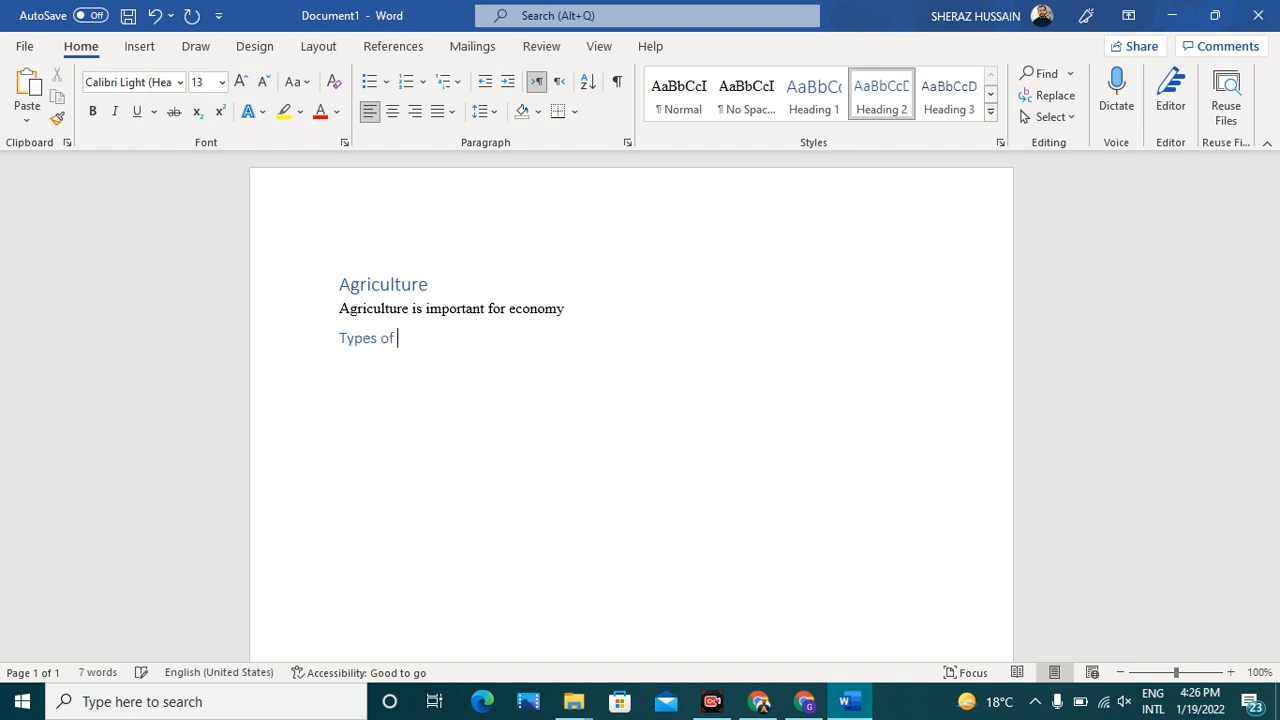
{"action": "type", "text": "Agriculture"}
{"action": "key", "text": "Return"}
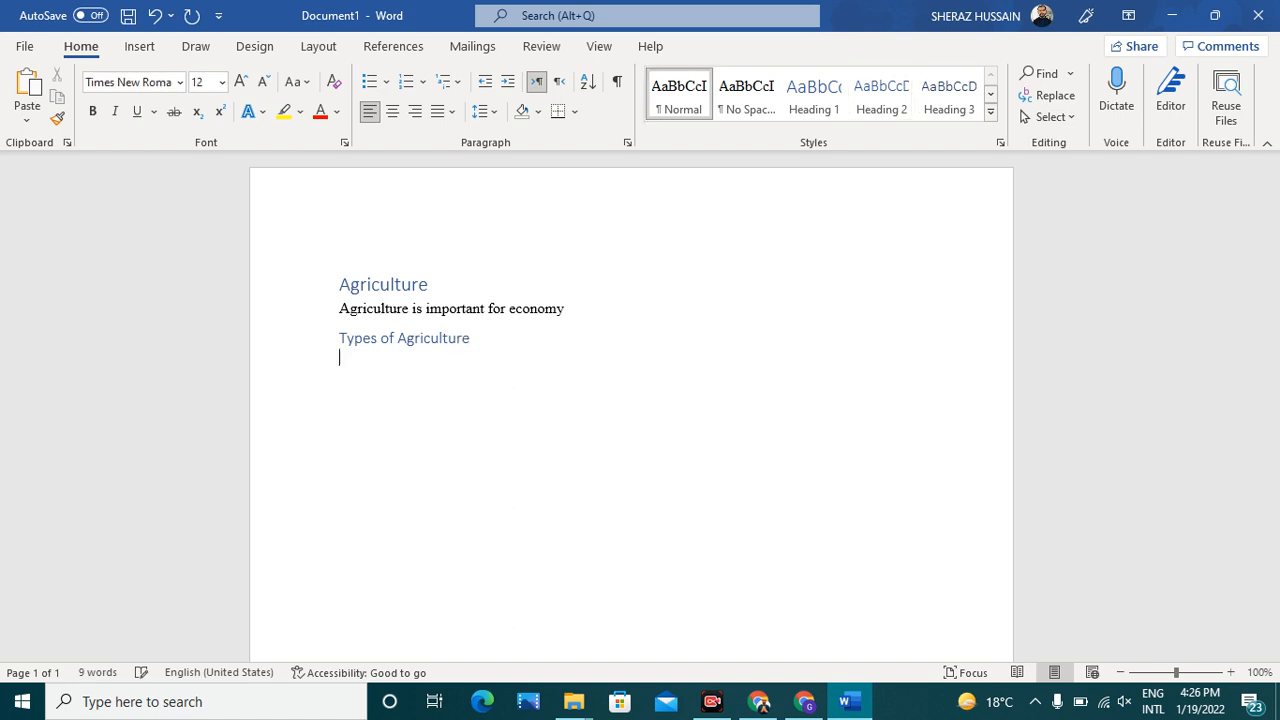
Add the heading "Importance of Agriculture" in the Heading 1 style below the Types of Agriculture subheading.
{"action": "left_click", "coordinate": [810, 110]}
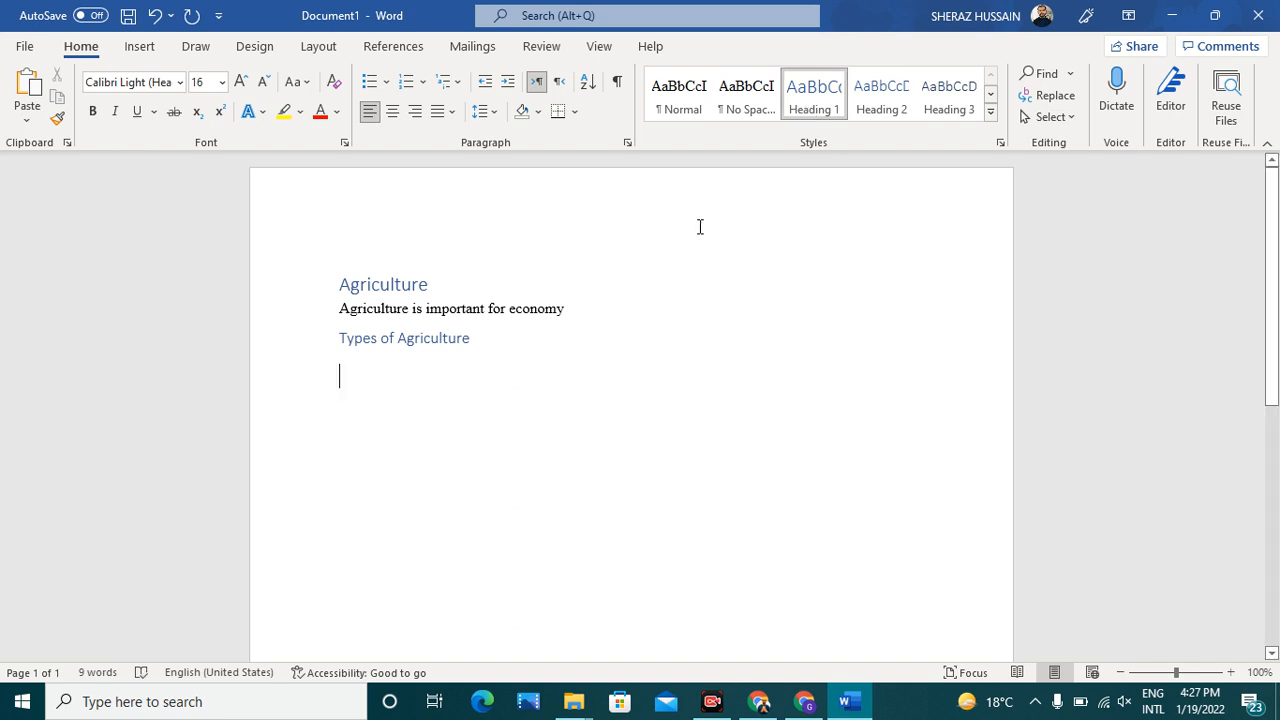
{"action": "type", "text": "Imp"}
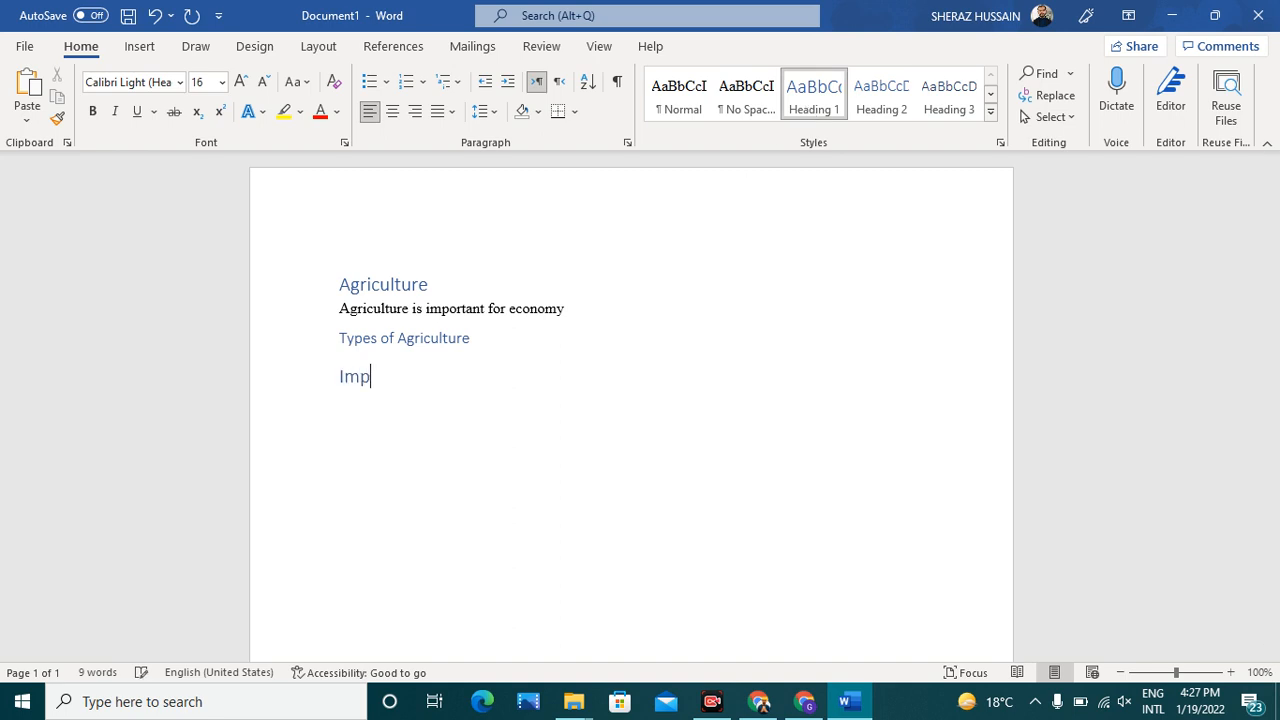
{"action": "type", "text": "ortance of"}
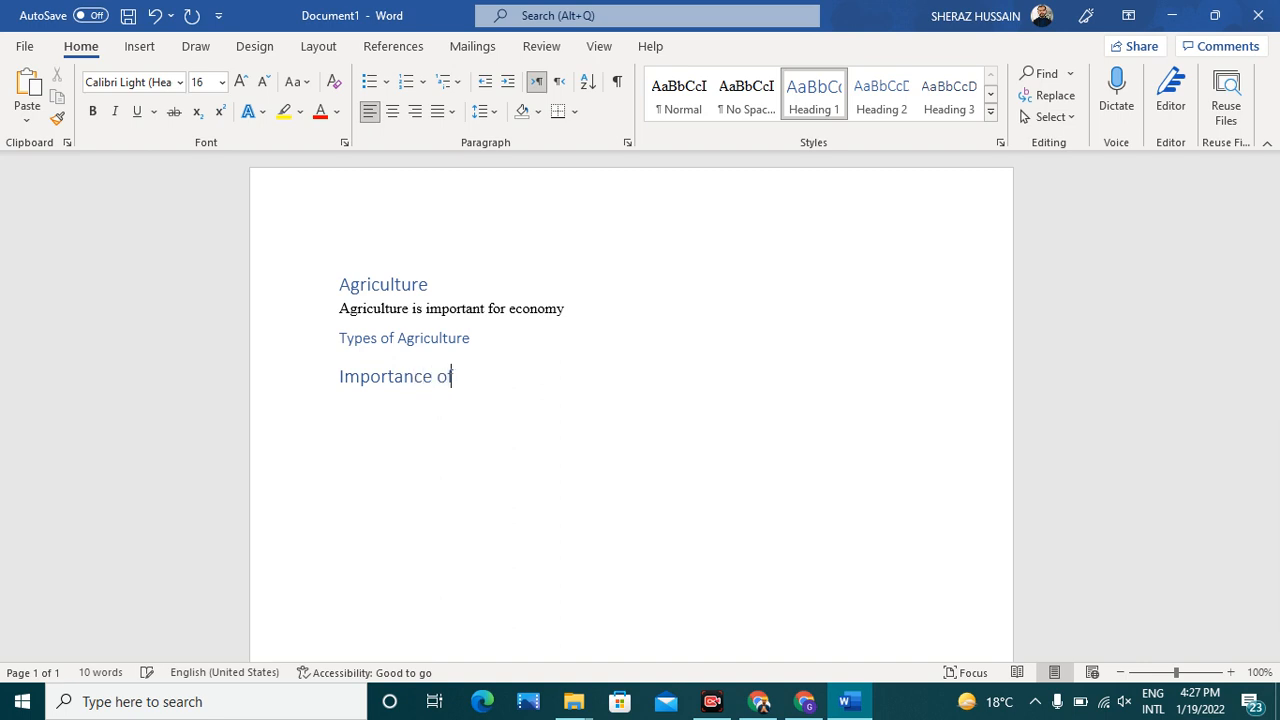
{"action": "type", "text": " Agriculture"}
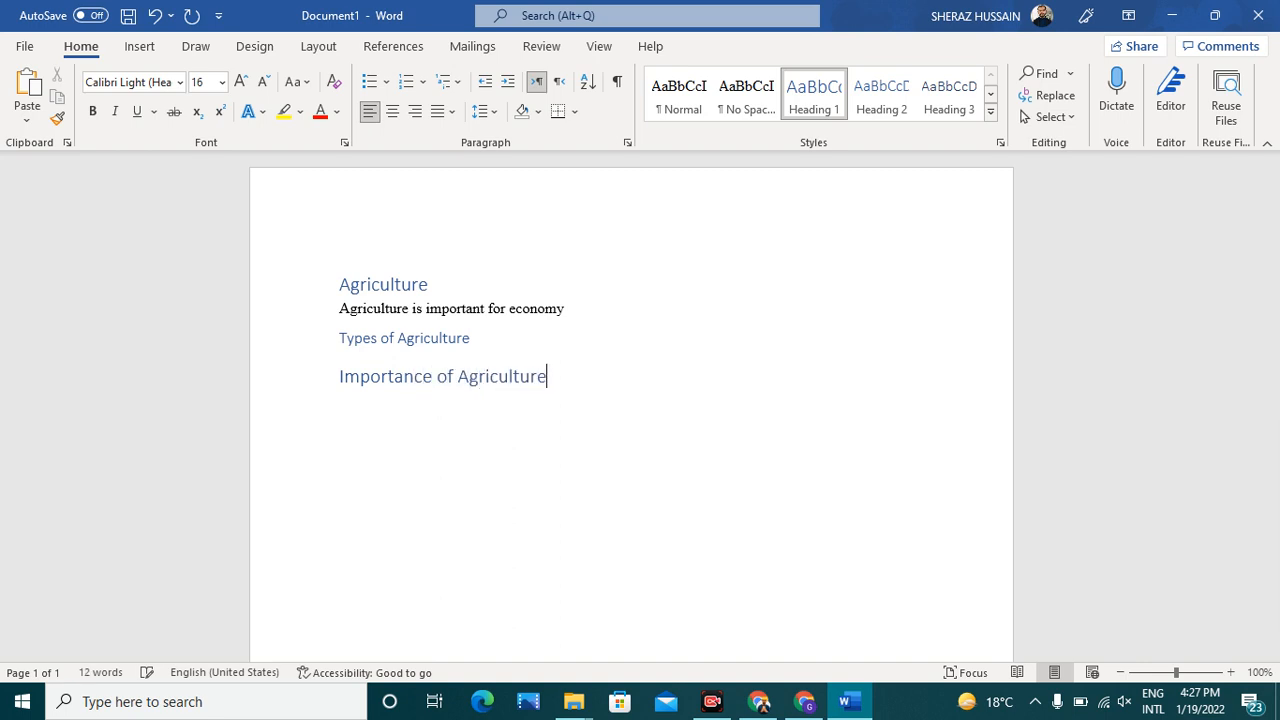
{"action": "key", "text": "Return"}
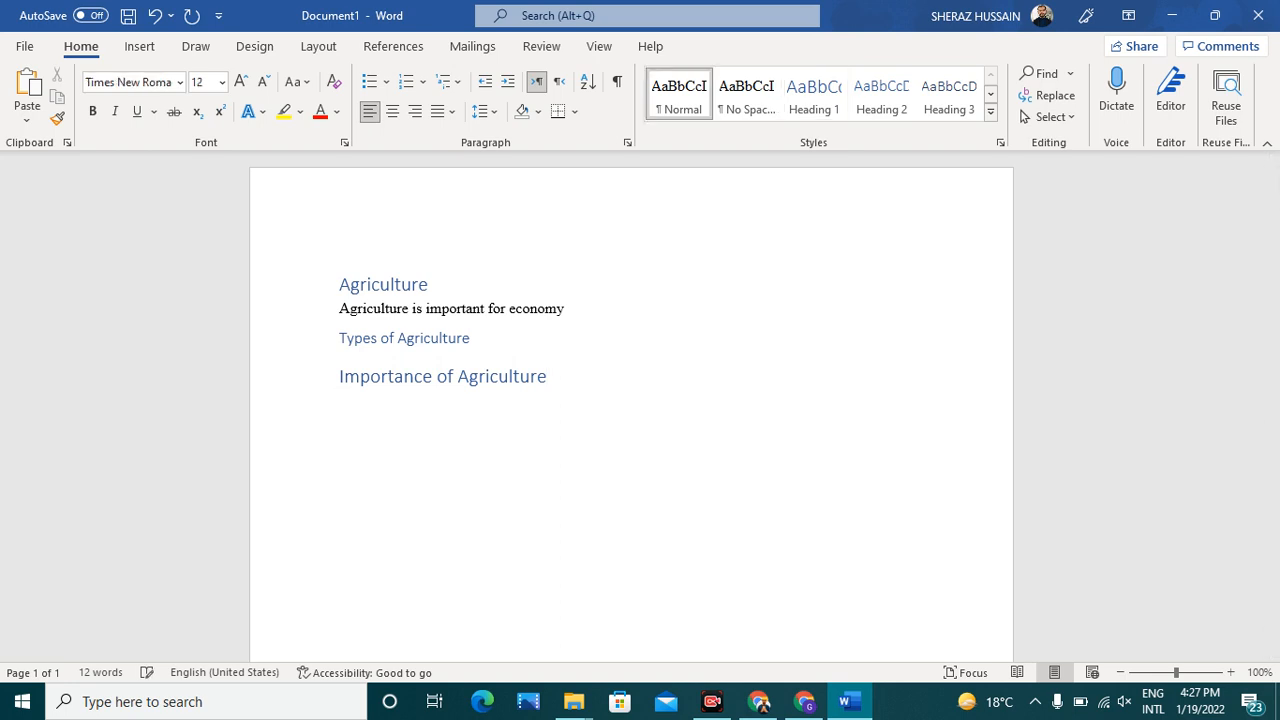
Add the subheading "Boosts Economy" in the Heading 2 style under Importance of Agriculture.
{"action": "left_click", "coordinate": [872, 106]}
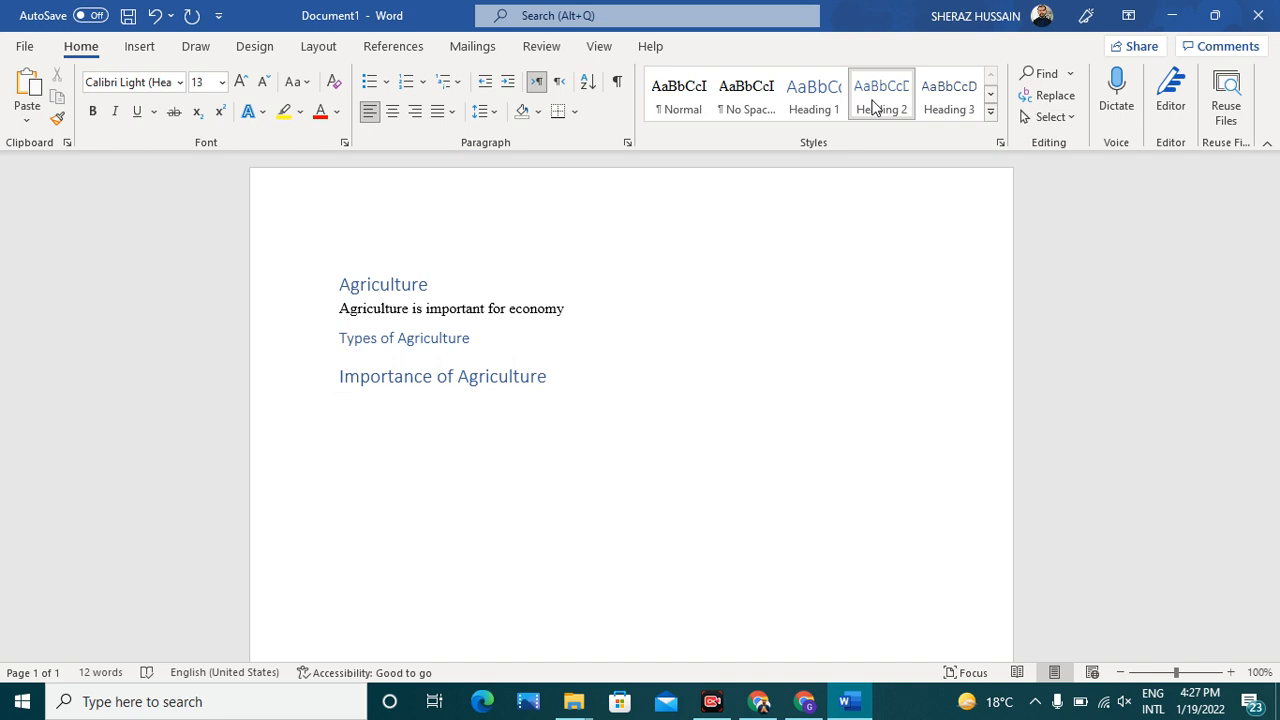
{"action": "type", "text": "Boosts Economy"}
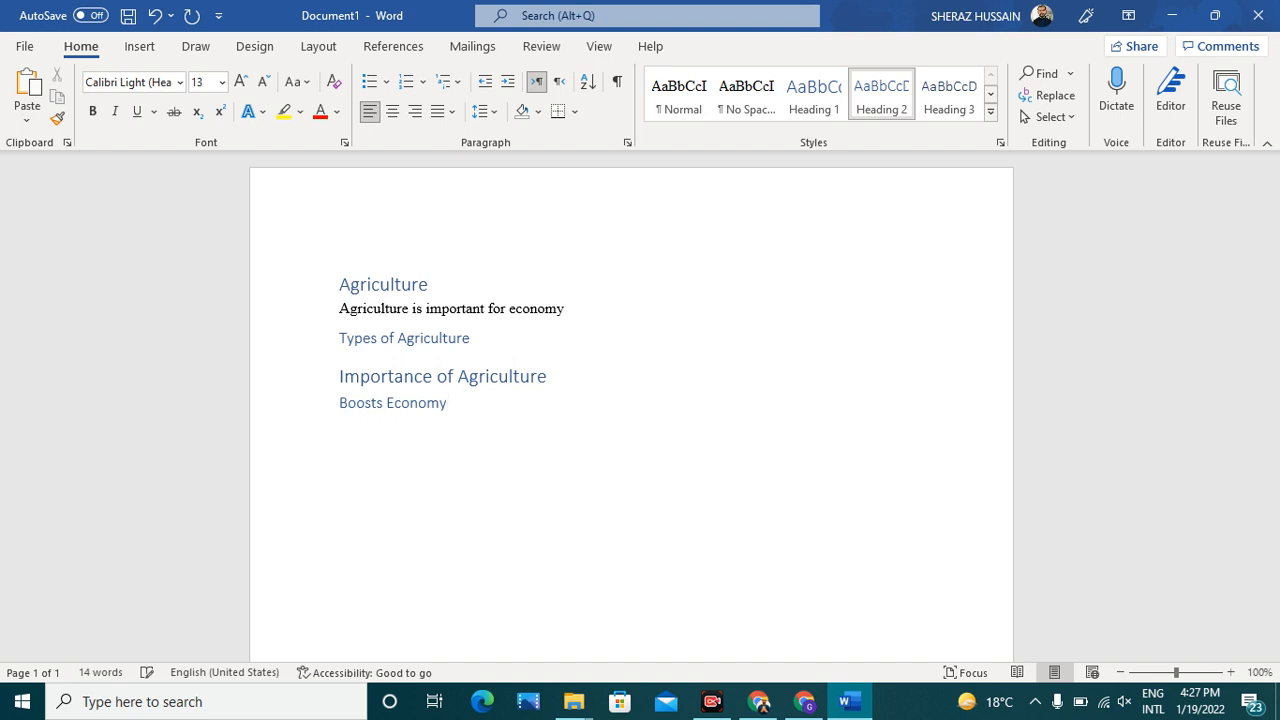
{"action": "left_click", "coordinate": [748, 318]}
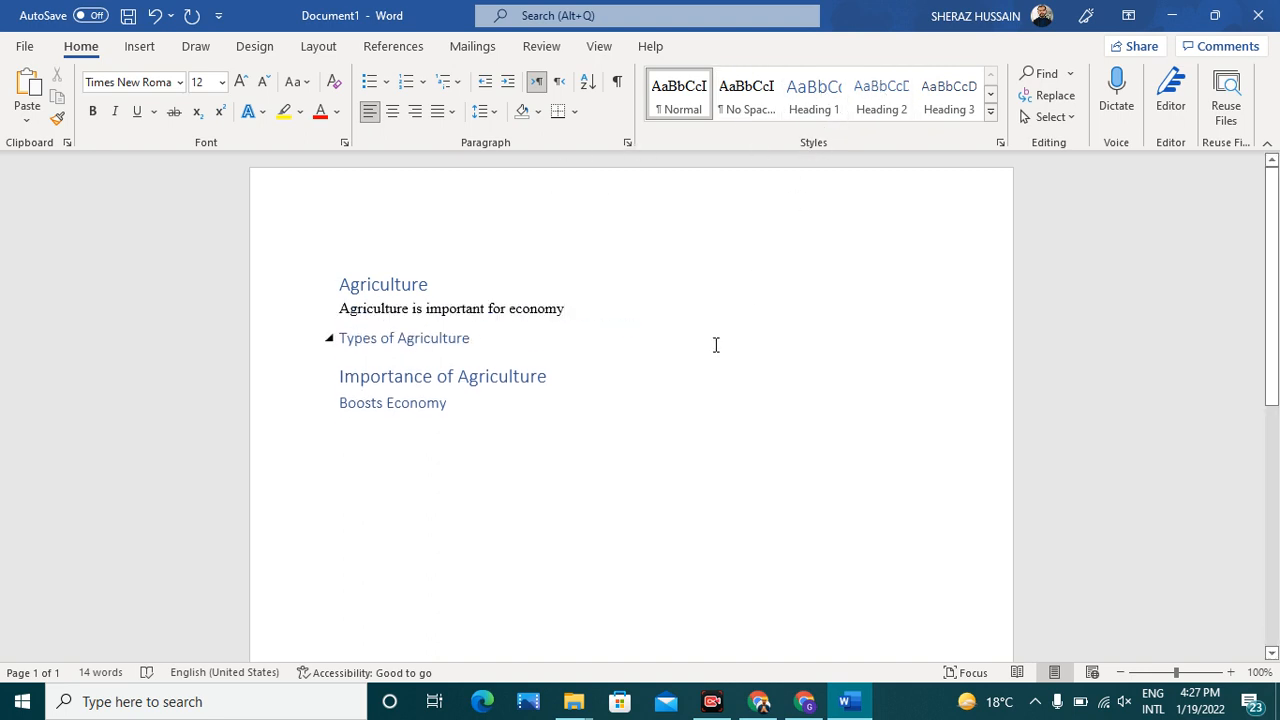
{"action": "left_click", "coordinate": [501, 426]}
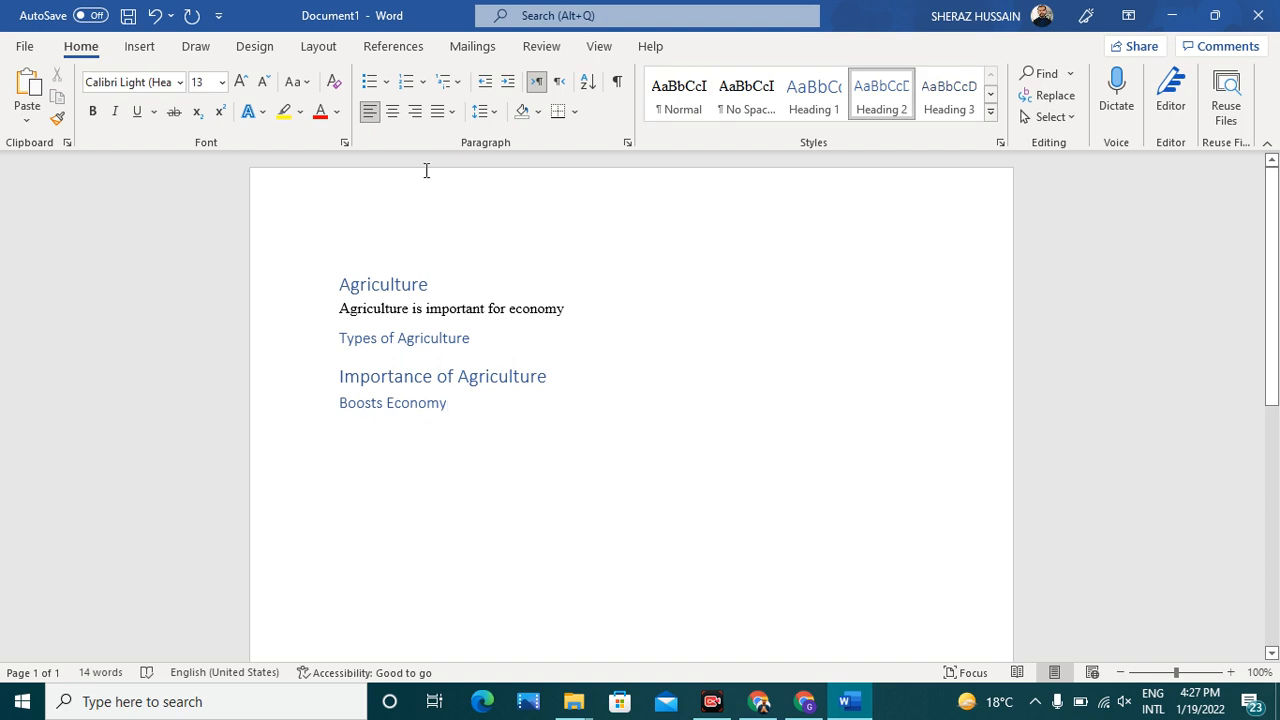
Insert a blank line above the first Agriculture heading and place an Automatic Table 2 table of contents there.
{"action": "left_click", "coordinate": [393, 47]}
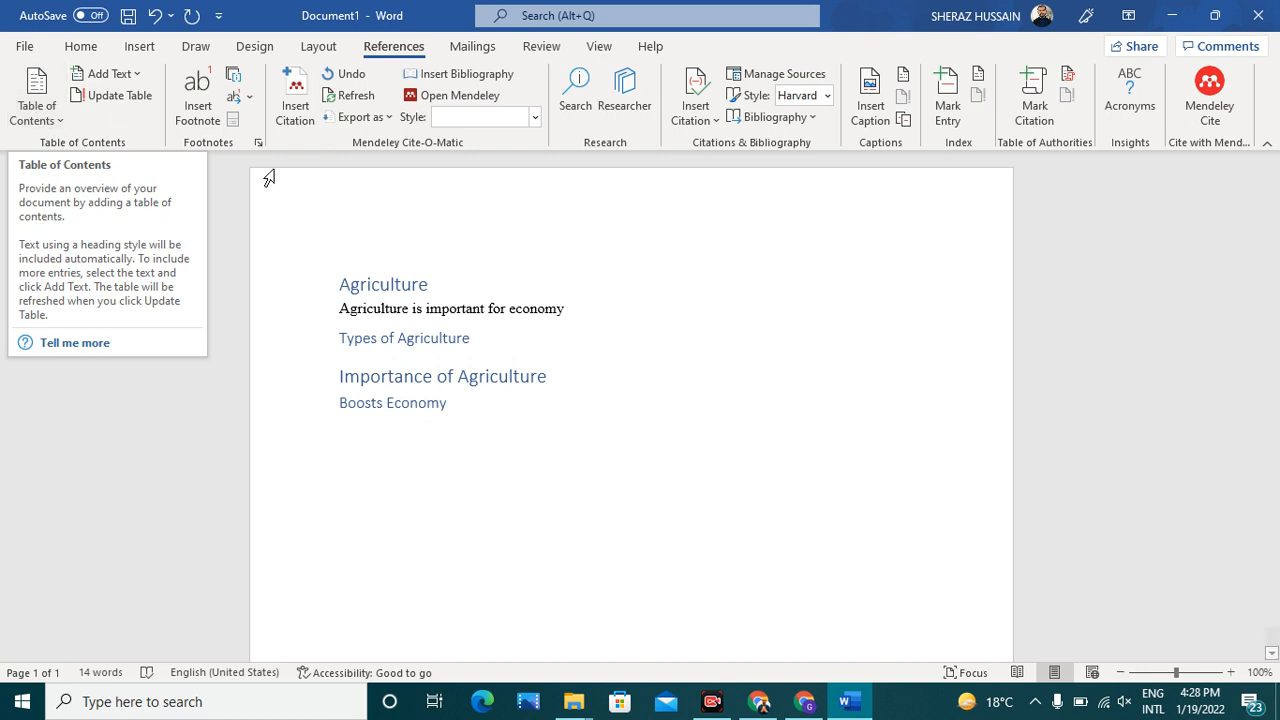
{"action": "key", "text": "Return"}
{"action": "left_click", "coordinate": [38, 95]}
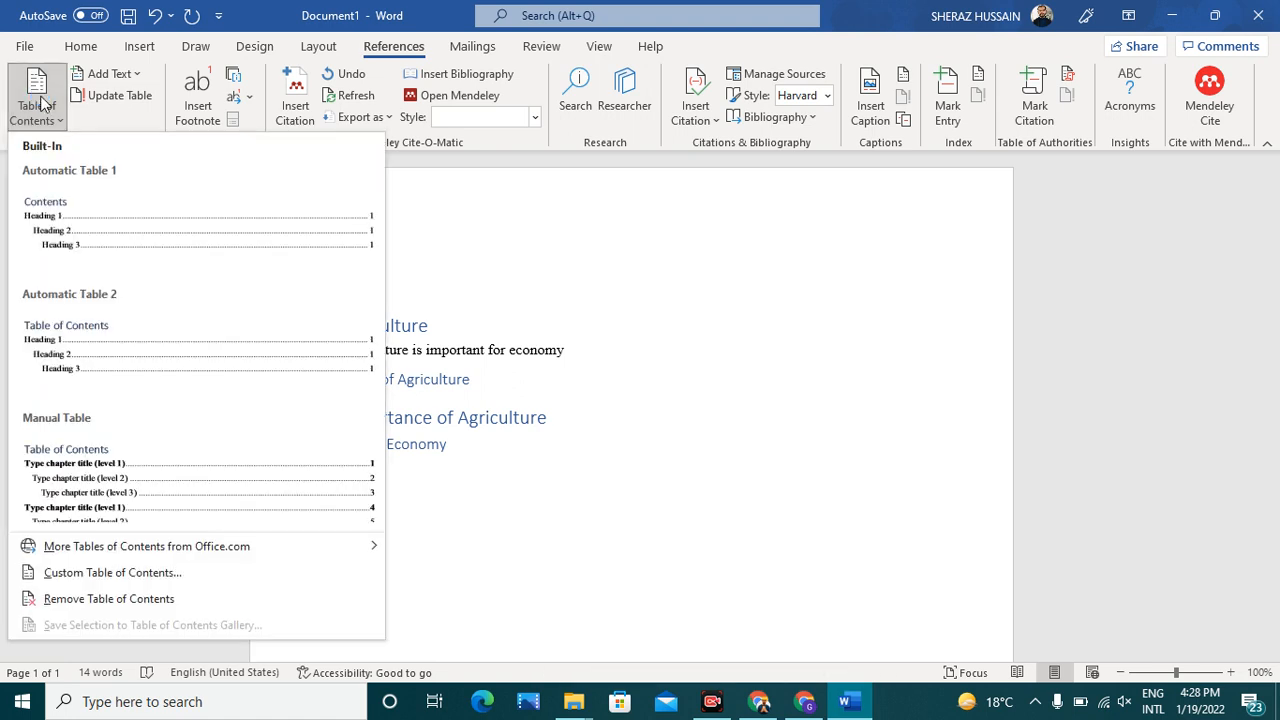
{"action": "left_click", "coordinate": [220, 331]}
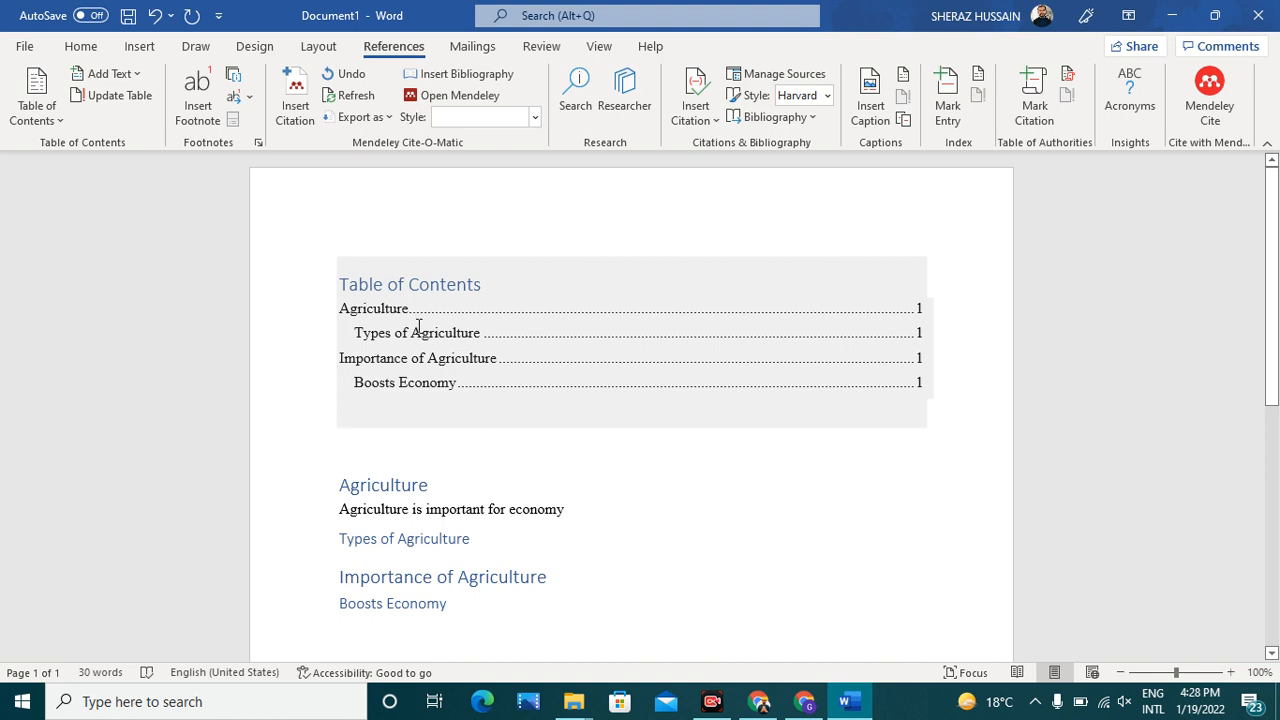
Insert blank lines after the Types of Agriculture subheading until Importance of Agriculture moves to page 2.
{"action": "scroll", "coordinate": [454, 468], "scroll_direction": "down", "scroll_amount": 3}
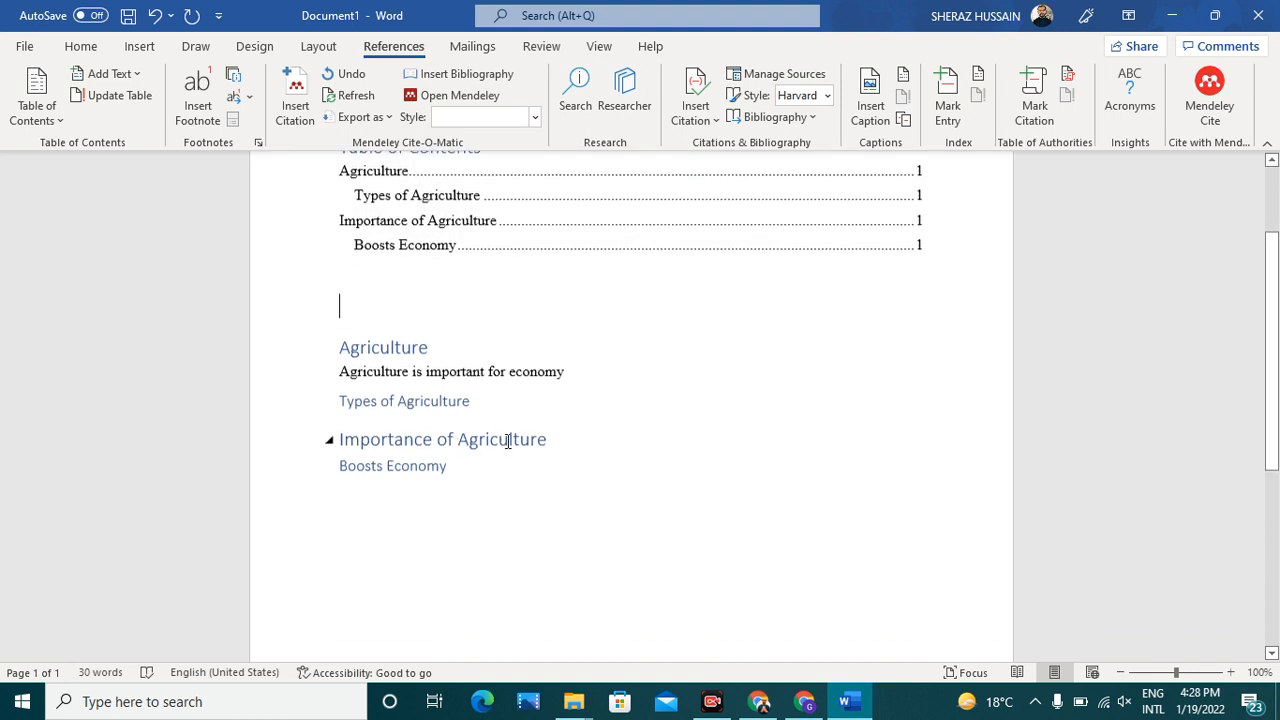
{"action": "left_click", "coordinate": [505, 408]}
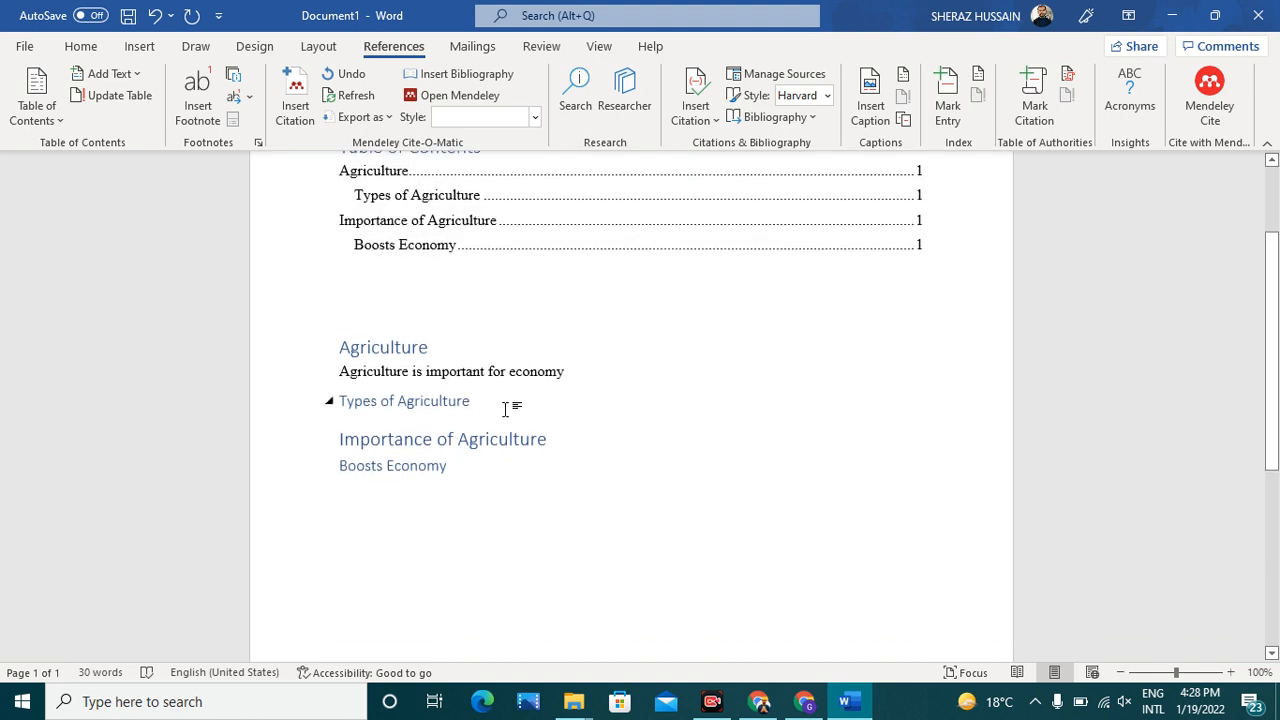
{"action": "key", "text": "Return"}
{"action": "key", "text": "Return"}
{"action": "key", "text": "Return"}
{"action": "scroll", "coordinate": [443, 420], "scroll_direction": "down", "scroll_amount": 4}
{"action": "scroll", "coordinate": [442, 421], "scroll_direction": "down", "scroll_amount": 2}
{"action": "key", "text": "Return"}
{"action": "key", "text": "Return"}
{"action": "key", "text": "Return"}
{"action": "key", "text": "Return"}
{"action": "key", "text": "Return"}
{"action": "key", "text": "Return"}
{"action": "key", "text": "Return"}
{"action": "key", "text": "Return"}
{"action": "key", "text": "Return"}
{"action": "key", "text": "Return"}
{"action": "key", "text": "Return"}
{"action": "key", "text": "Return"}
{"action": "key", "text": "Return"}
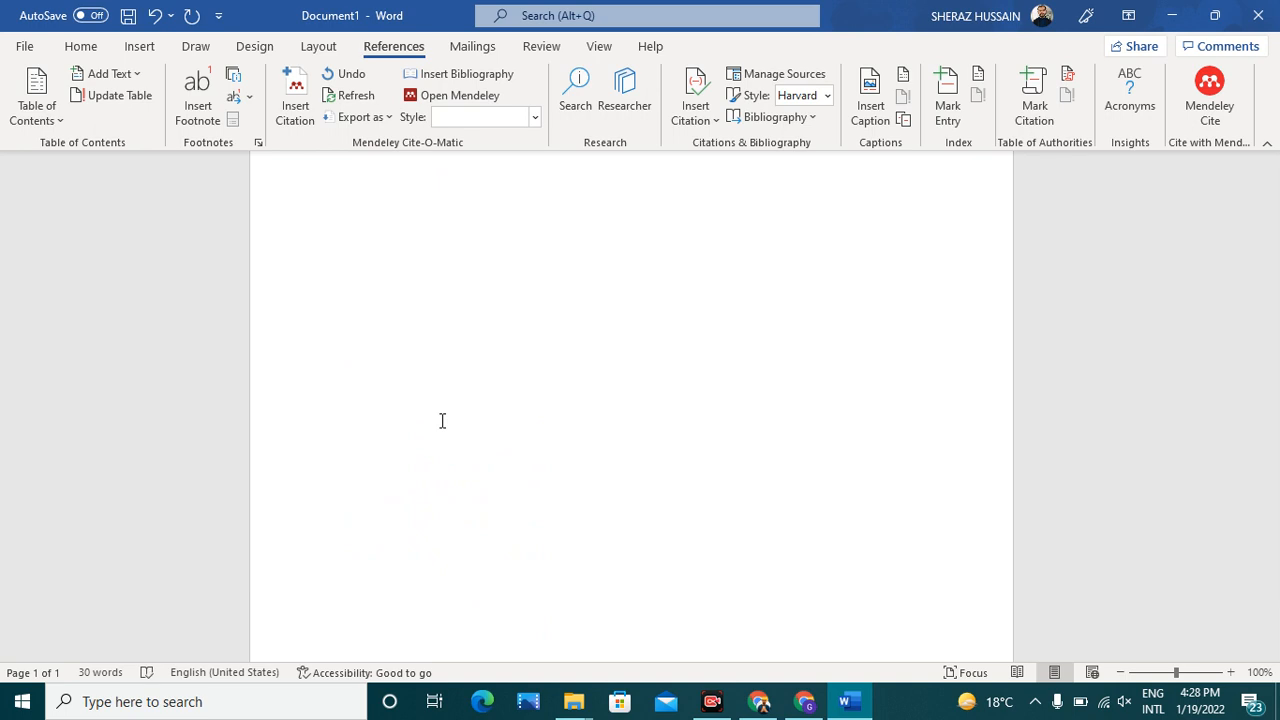
{"action": "scroll", "coordinate": [440, 420], "scroll_direction": "down", "scroll_amount": 6}
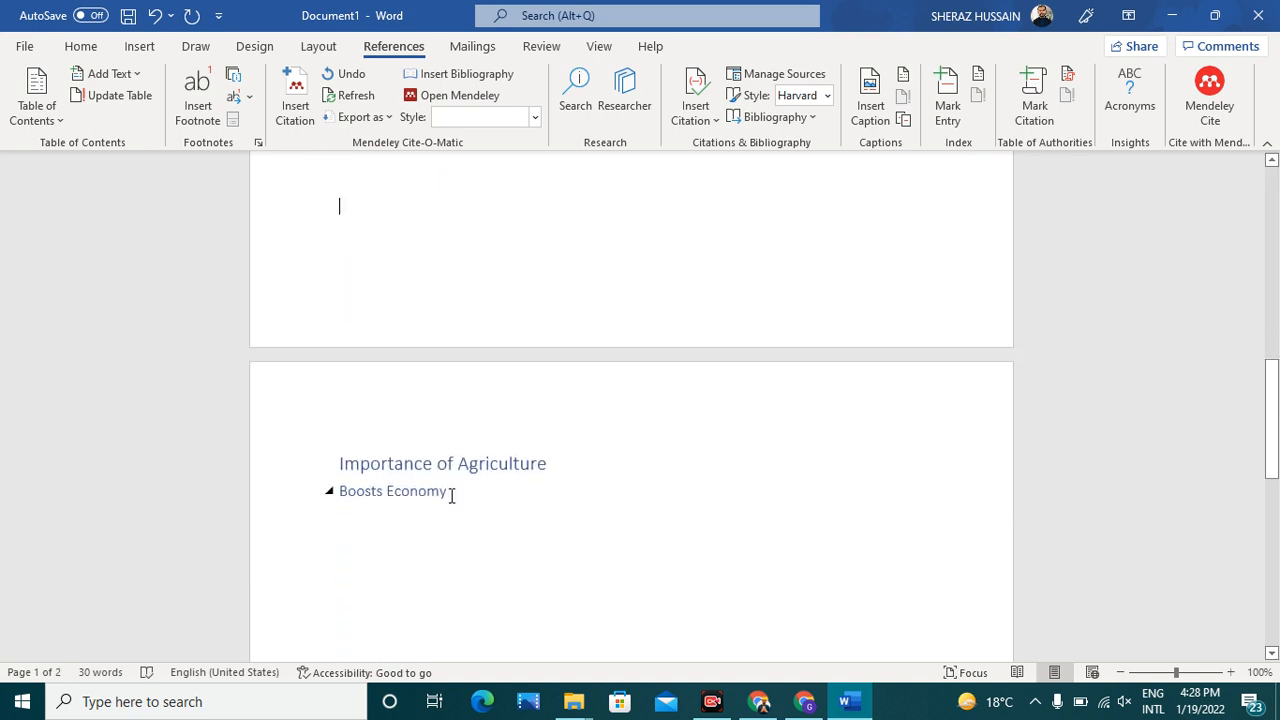
{"action": "scroll", "coordinate": [452, 496], "scroll_direction": "up", "scroll_amount": 4}
{"action": "scroll", "coordinate": [452, 496], "scroll_direction": "down", "scroll_amount": 5}
Update the table of contents using the option to update page numbers only.
{"action": "scroll", "coordinate": [452, 496], "scroll_direction": "up", "scroll_amount": 15}
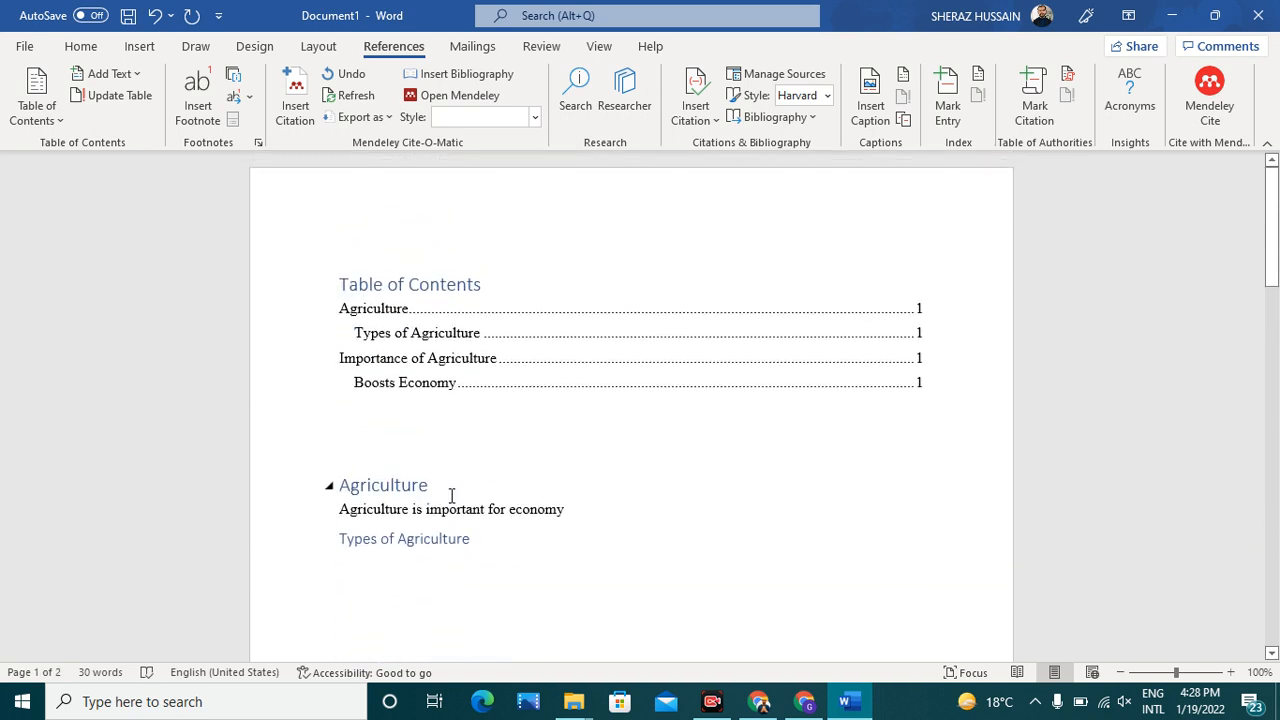
{"action": "left_click", "coordinate": [427, 316]}
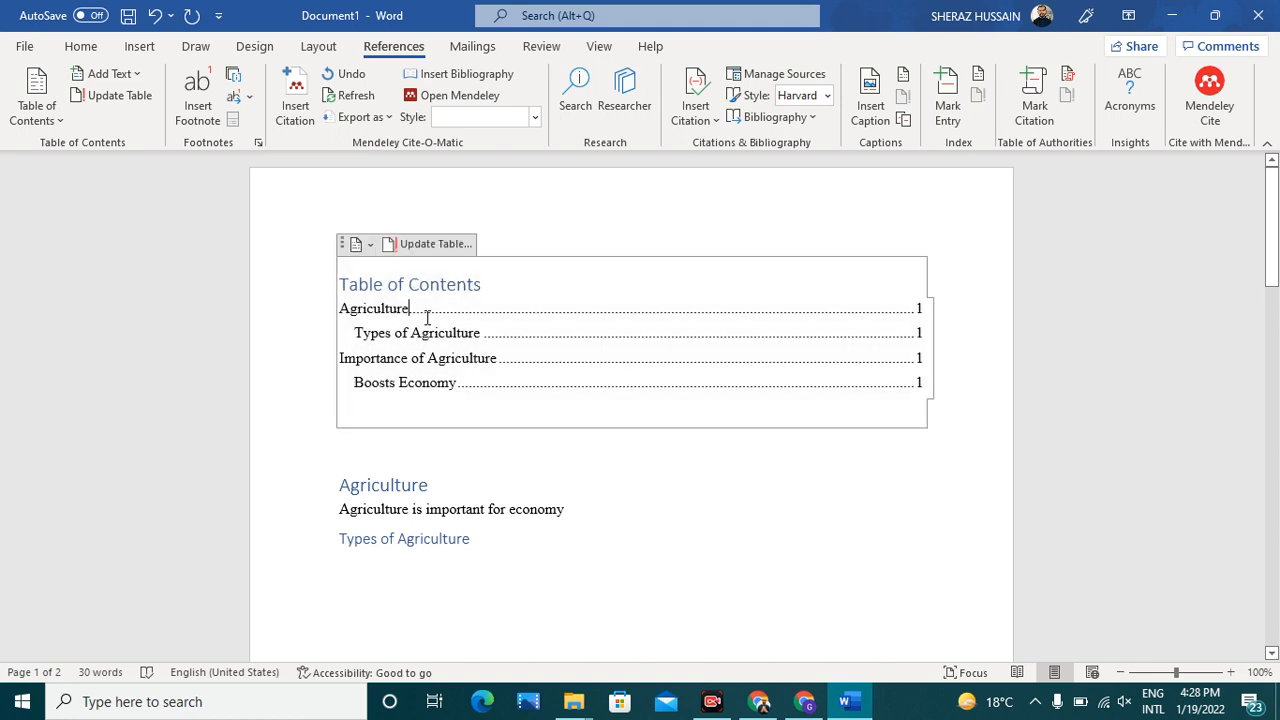
{"action": "left_click", "coordinate": [432, 245]}
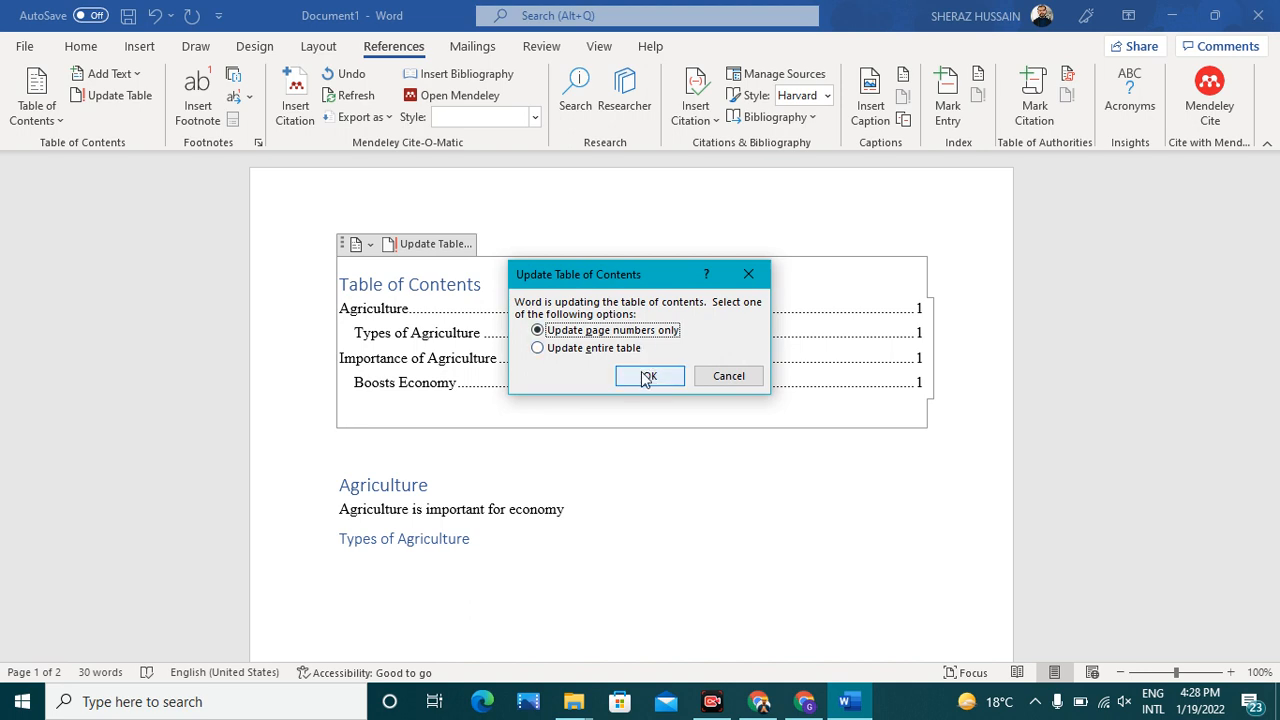
{"action": "left_click", "coordinate": [645, 378]}
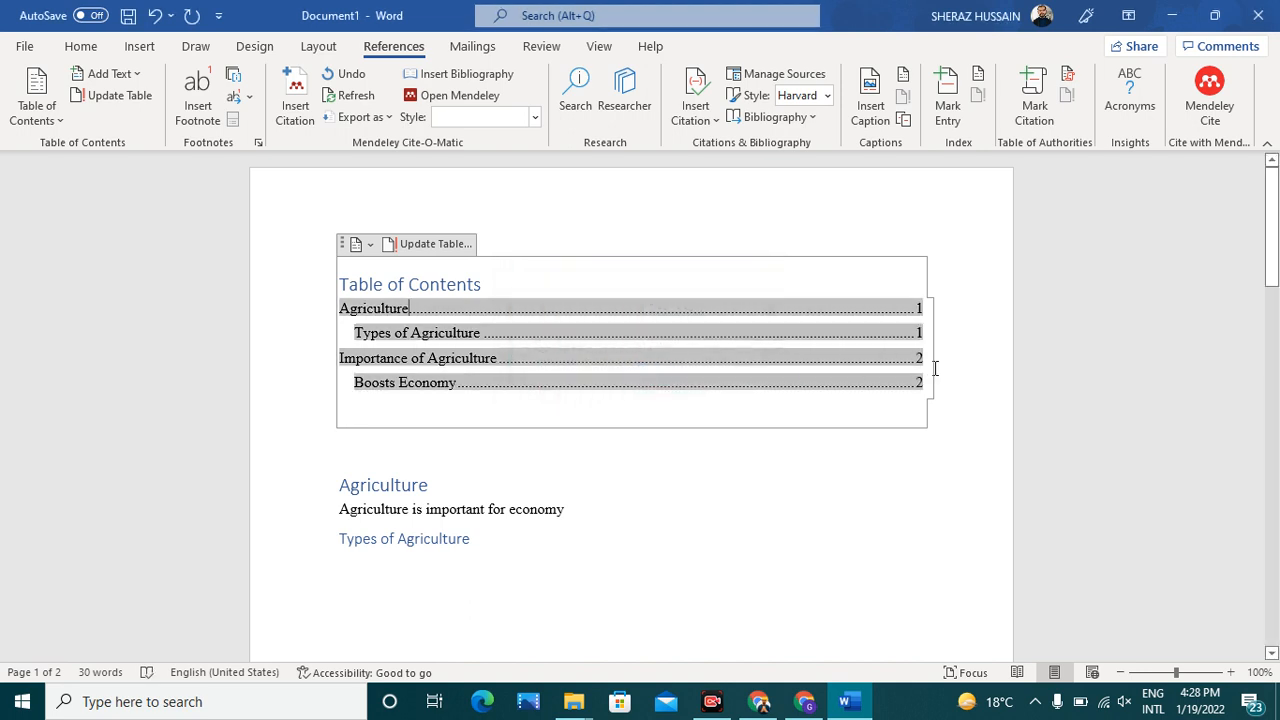